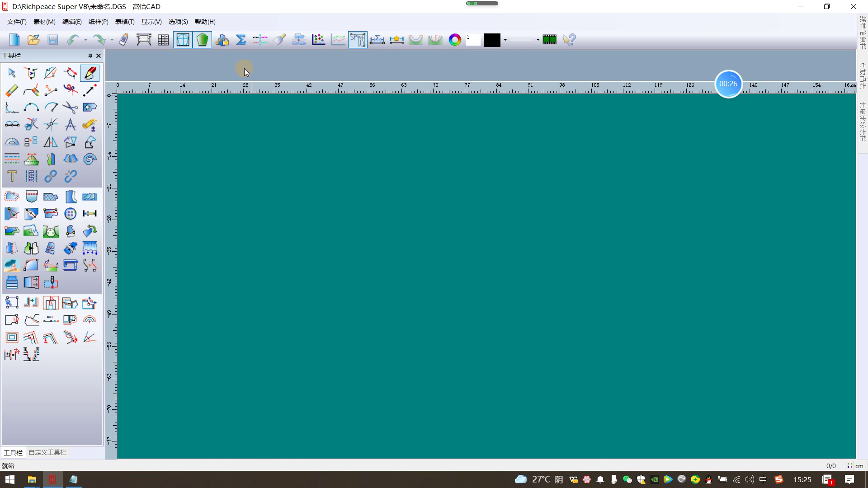
Toggle the Σ button to formula length entry and select the Smart Pen drafting tool.
click(241, 41)
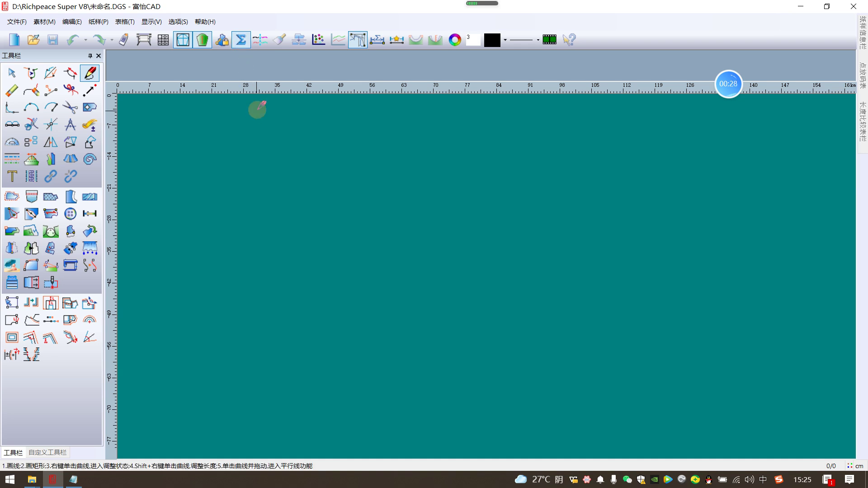
click(298, 199)
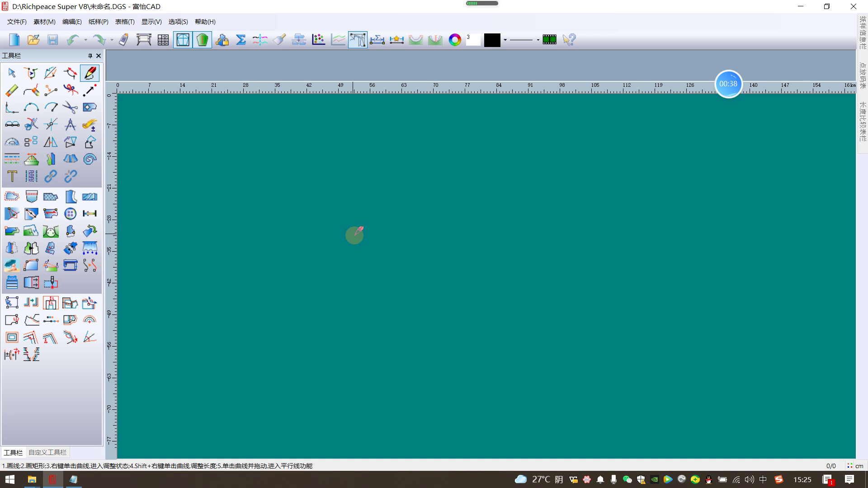
right_click(244, 157)
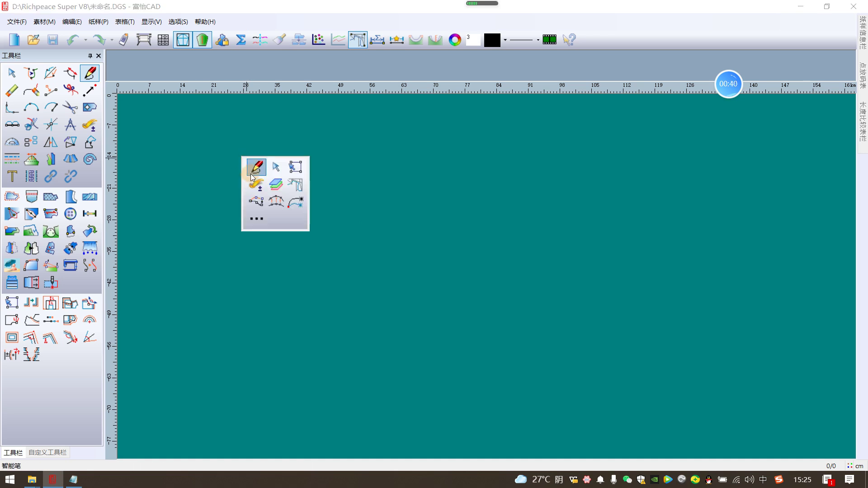
click(256, 168)
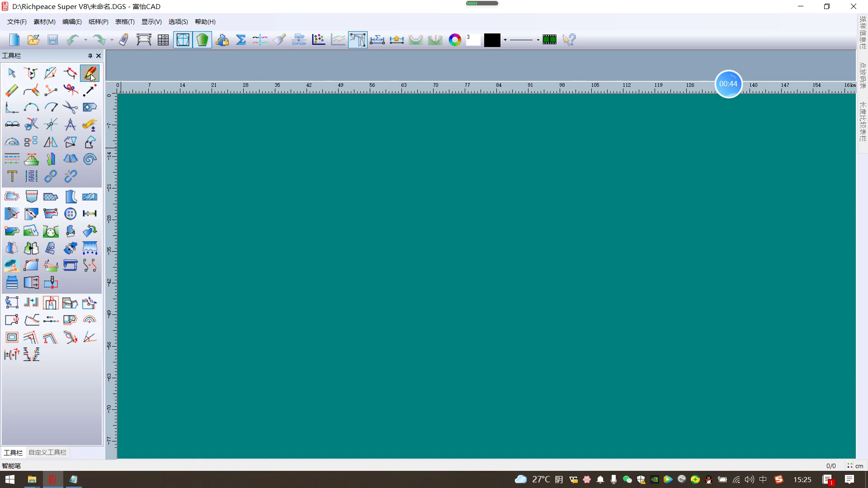
click(333, 142)
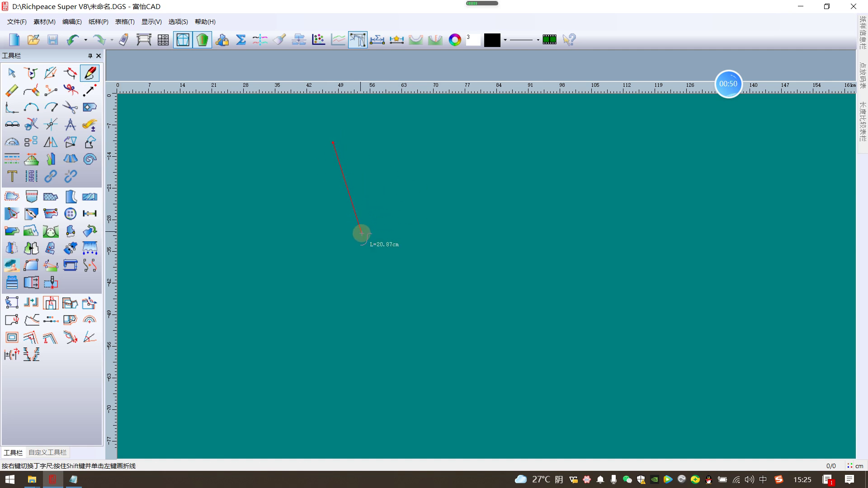
click(369, 250)
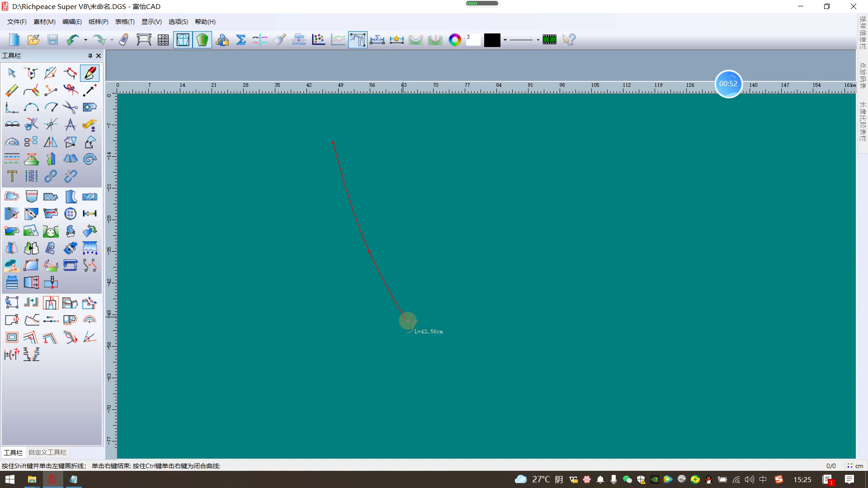
click(479, 327)
right_click(553, 264)
drag(256, 151, 473, 290)
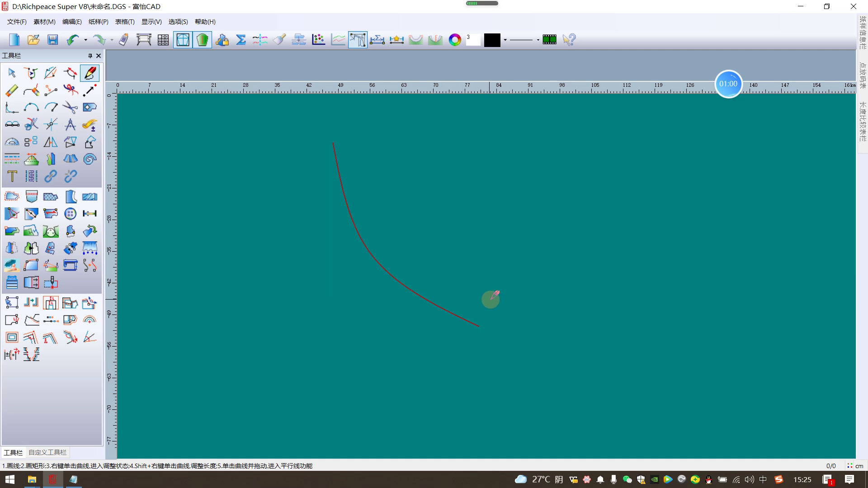
key(Delete)
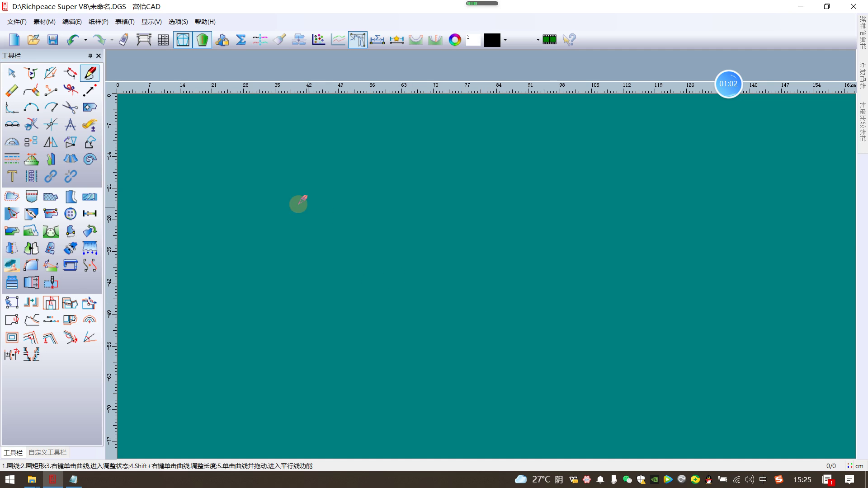
click(270, 156)
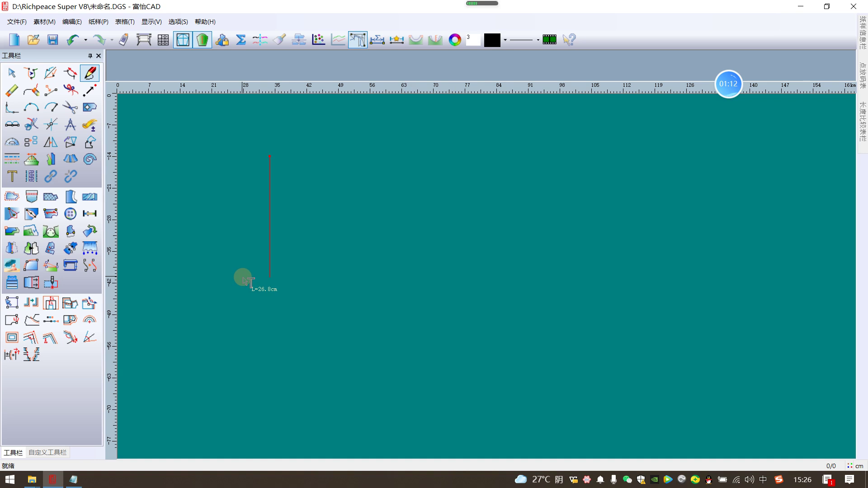
text(12)
right_click(242, 273)
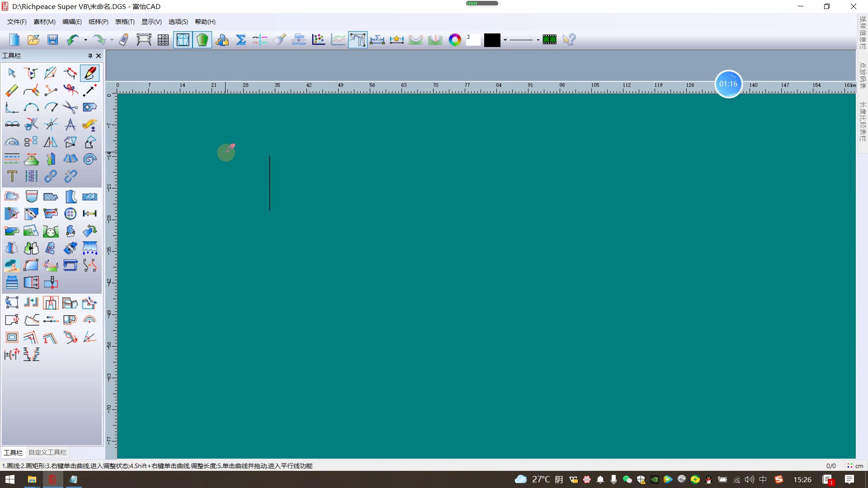
key(ctrl+z)
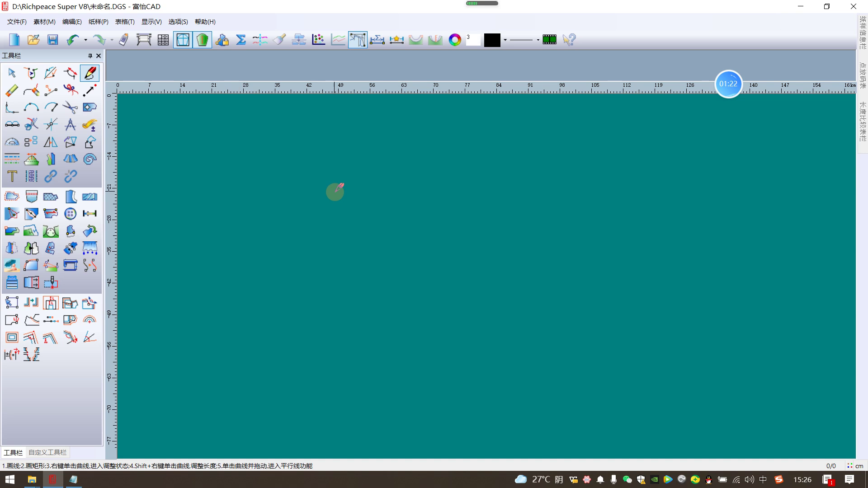
click(284, 149)
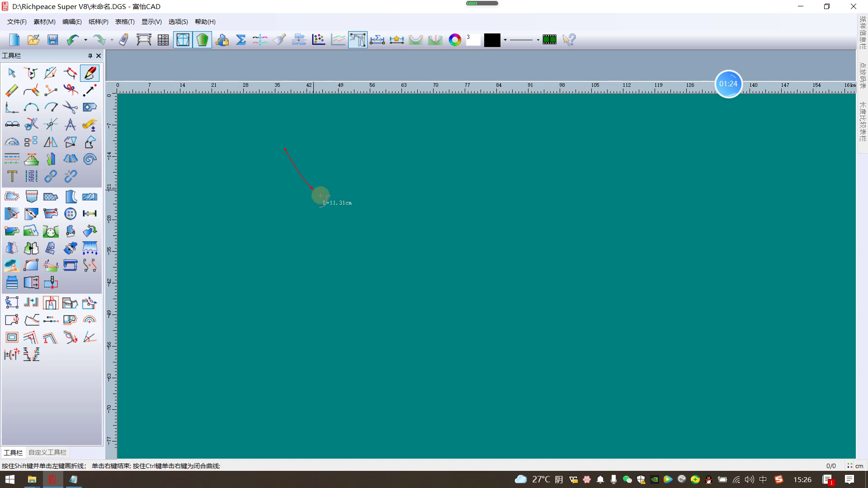
click(427, 213)
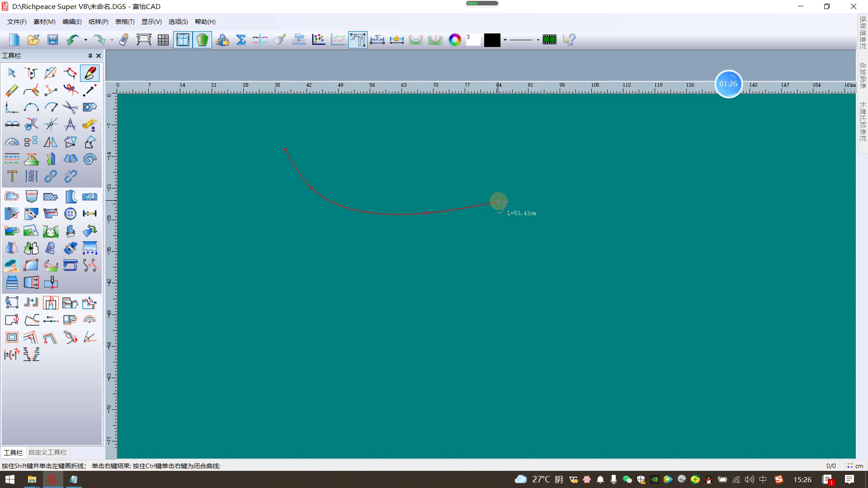
key(Escape)
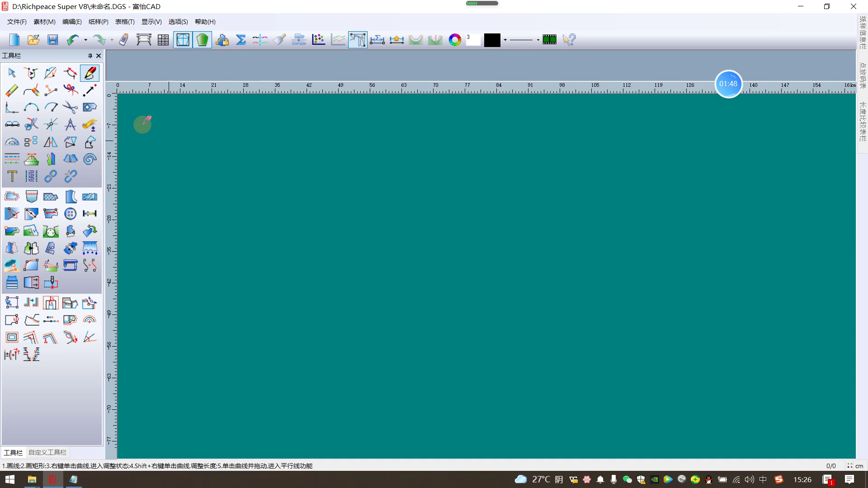
Draw a 48 × 65 rectangle in the 矩形 dialog and zoom the view to fit it.
drag(372, 150, 532, 371)
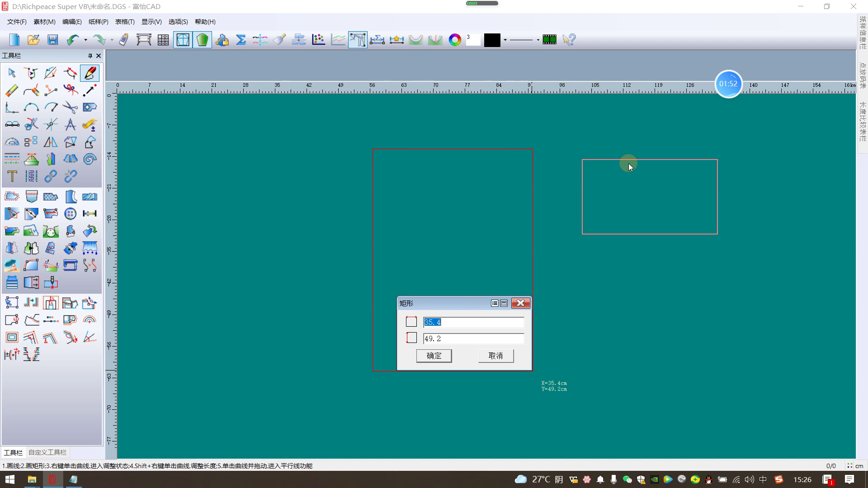
drag(445, 302, 630, 166)
text(48)
key(Tab)
text(65)
click(618, 219)
scroll(543, 244, down, 1)
scroll(486, 275, down, 2)
scroll(486, 275, down, 3)
scroll(487, 278, up, 4)
scroll(488, 277, down, 2)
scroll(488, 277, down, 1)
scroll(489, 277, down, 3)
scroll(490, 278, up, 2)
scroll(490, 279, up, 2)
scroll(490, 279, down, 2)
scroll(491, 279, up, 1)
scroll(490, 279, down, 1)
scroll(491, 279, up, 1)
scroll(491, 279, up, 3)
key(Tab)
text(2)
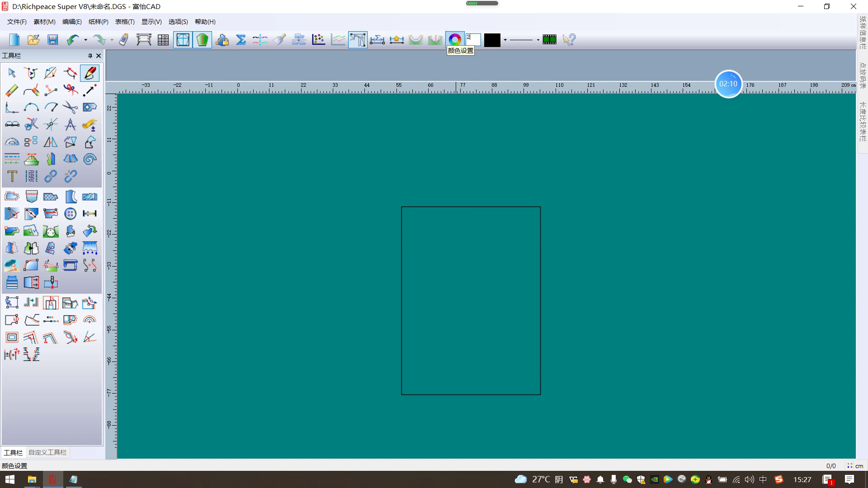
Change the toolbar's numeric line setting to 4.
click(471, 48)
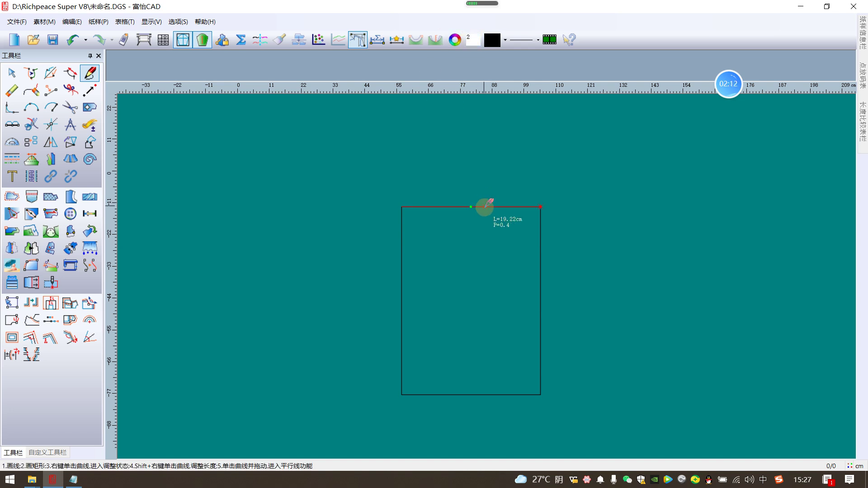
click(436, 41)
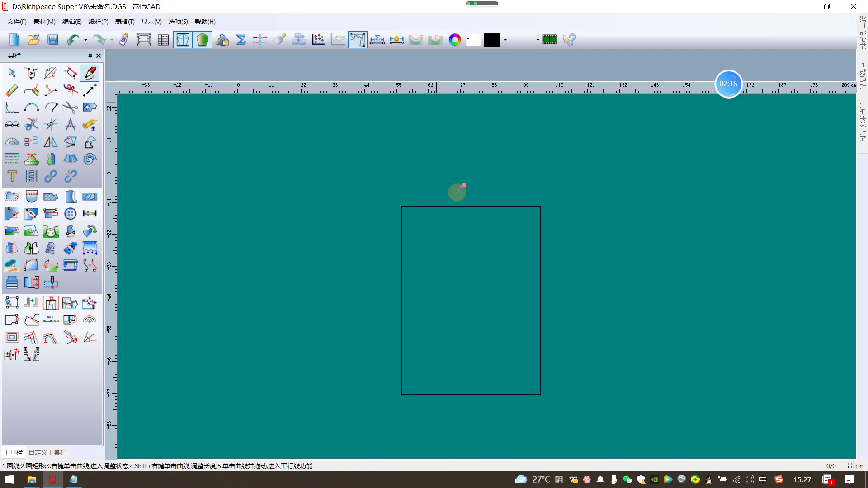
click(473, 43)
text(4)
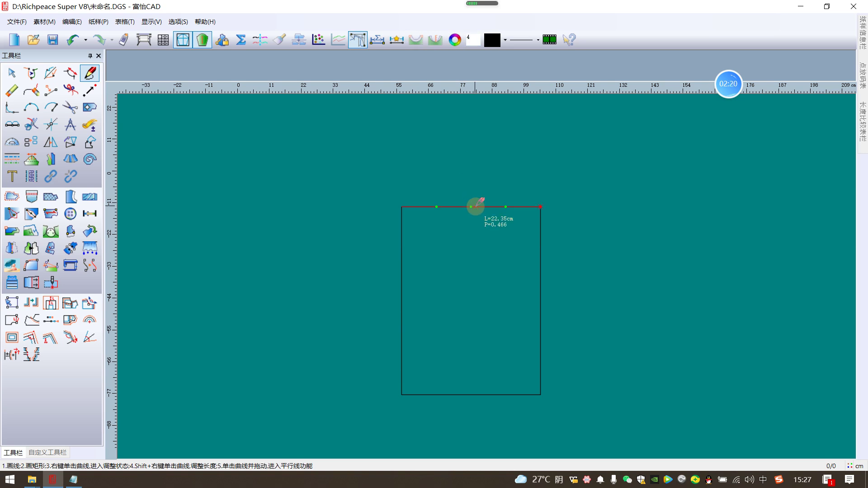
Draw a vertical line from the top edge midpoint down to the bottom edge.
click(474, 207)
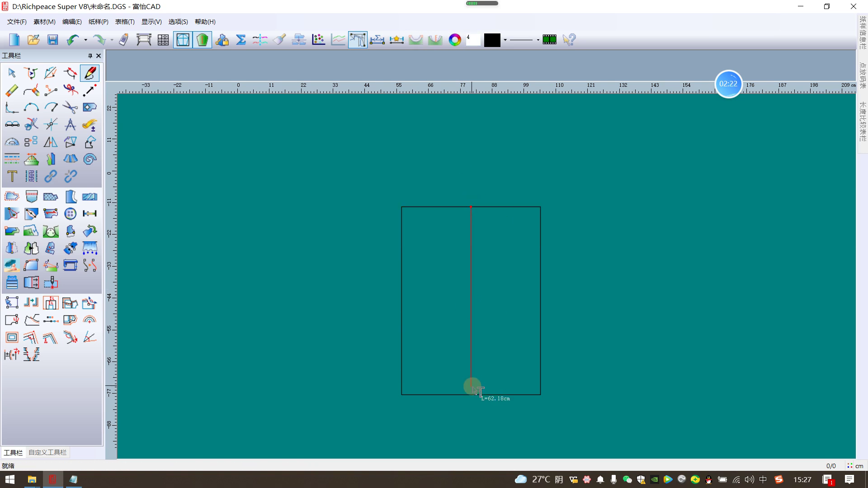
key(Escape)
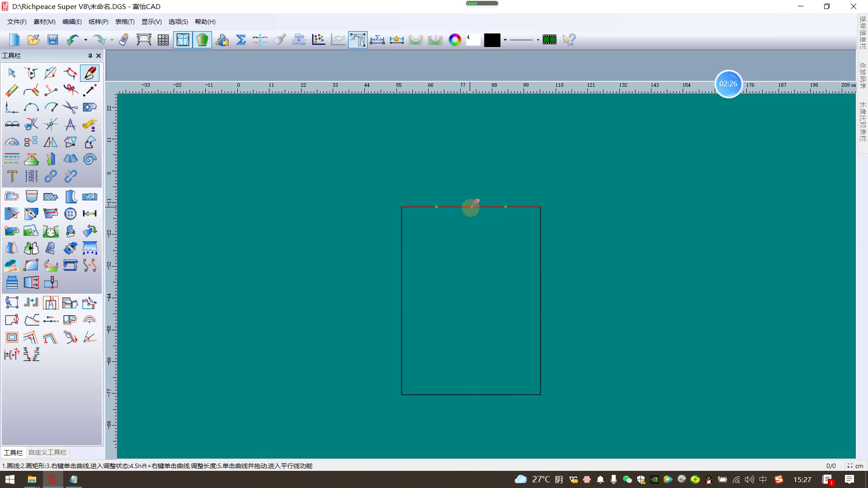
click(471, 207)
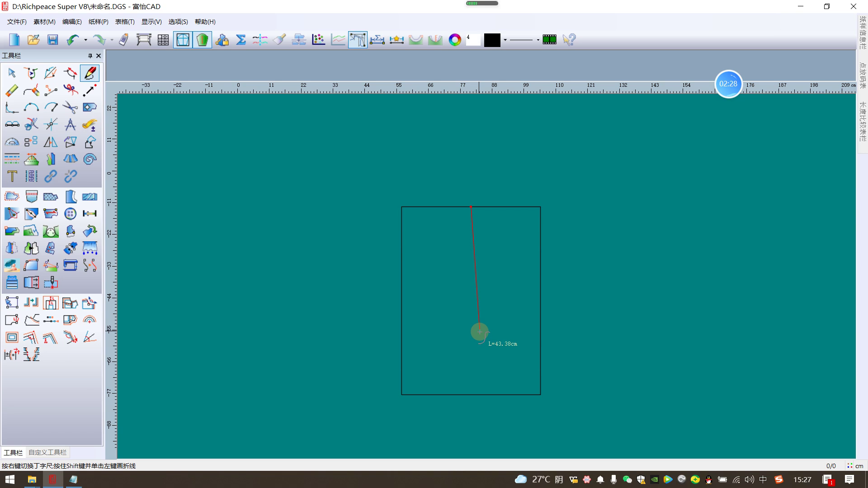
click(471, 395)
right_click(472, 393)
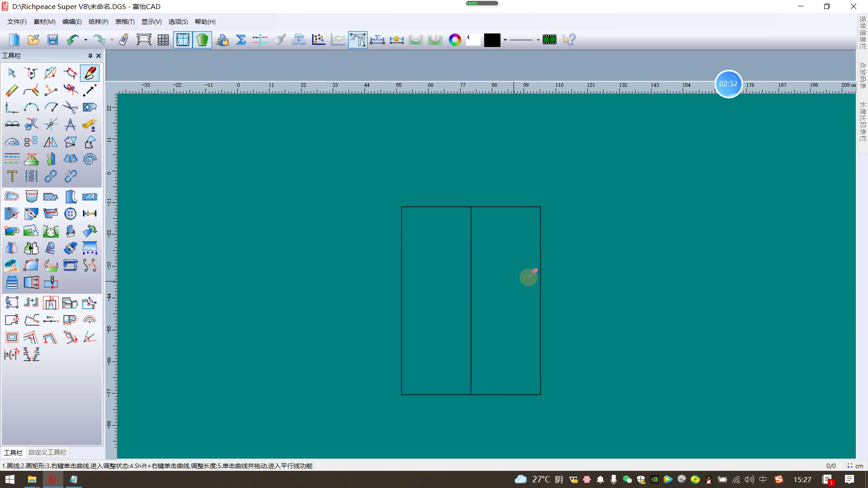
scroll(510, 261, up, 1)
Offset a parallel of the top edge 1.2 above, running from the middle line to the right edge.
scroll(486, 275, up, 1)
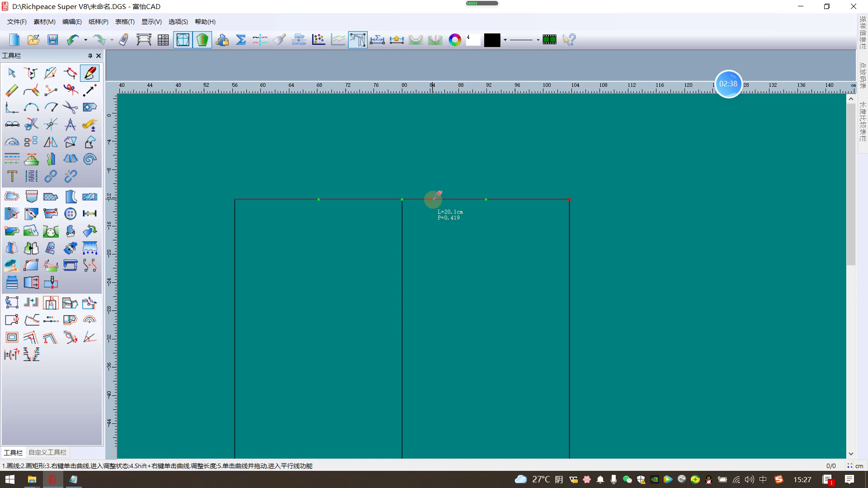
drag(433, 199, 433, 244)
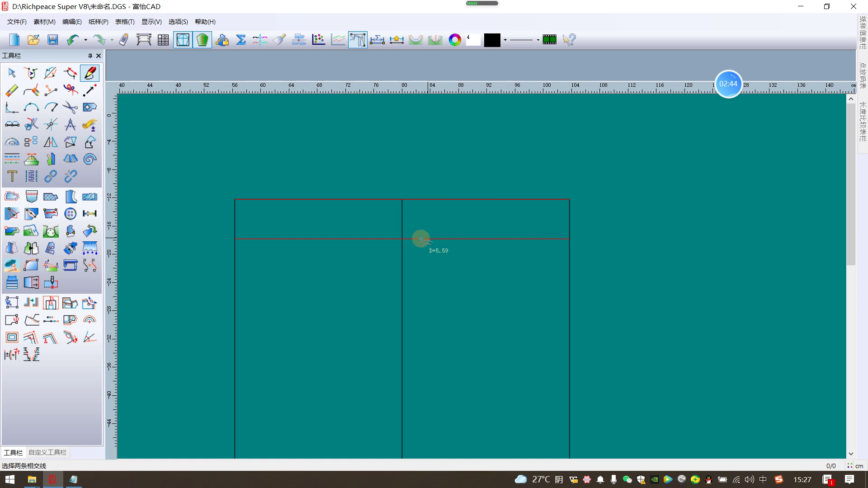
click(405, 238)
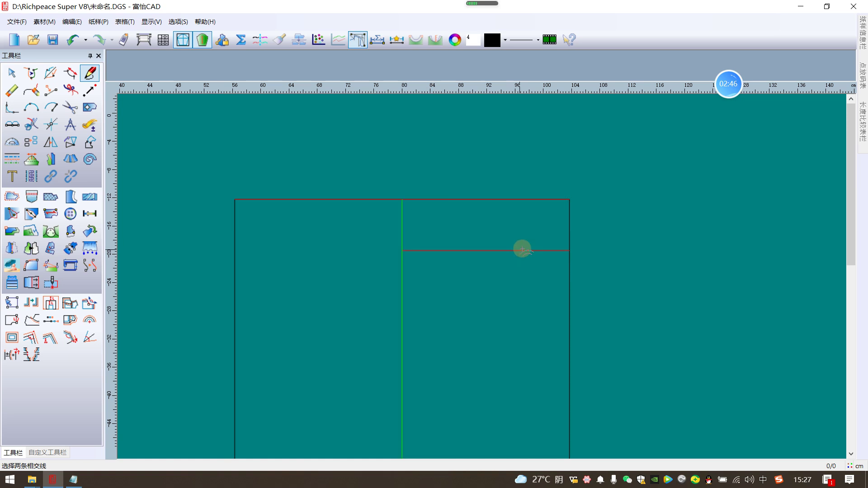
click(571, 238)
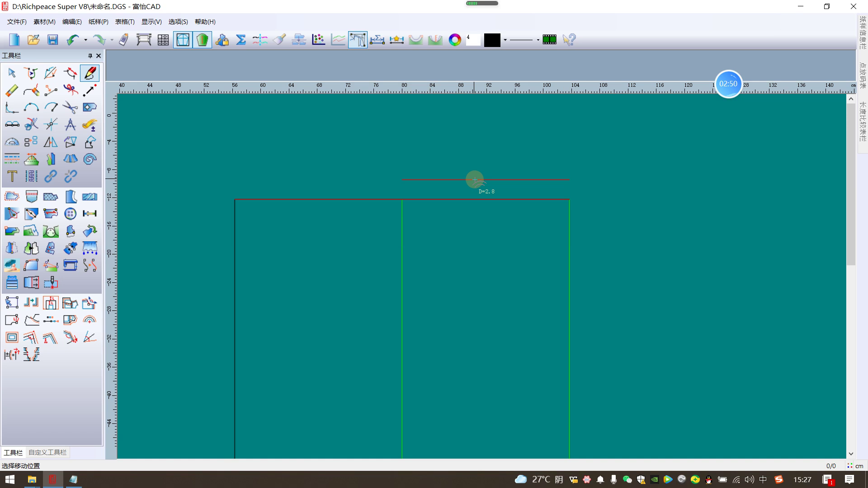
click(474, 179)
text(1.2)
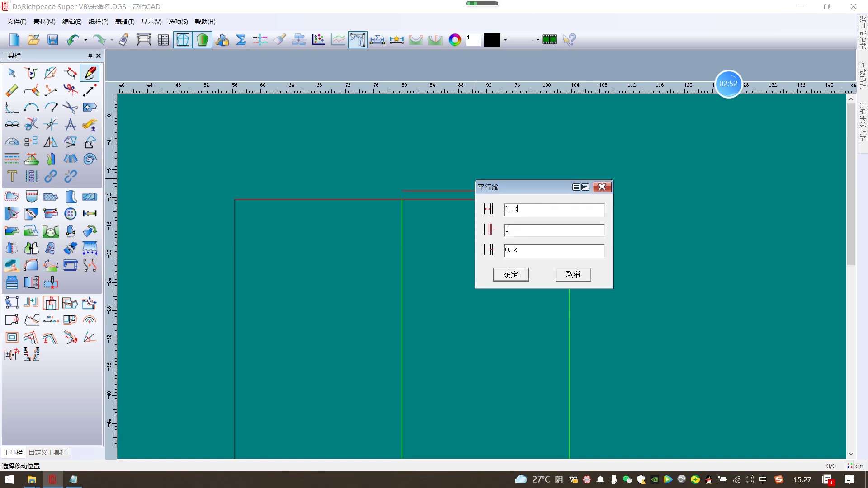
click(519, 274)
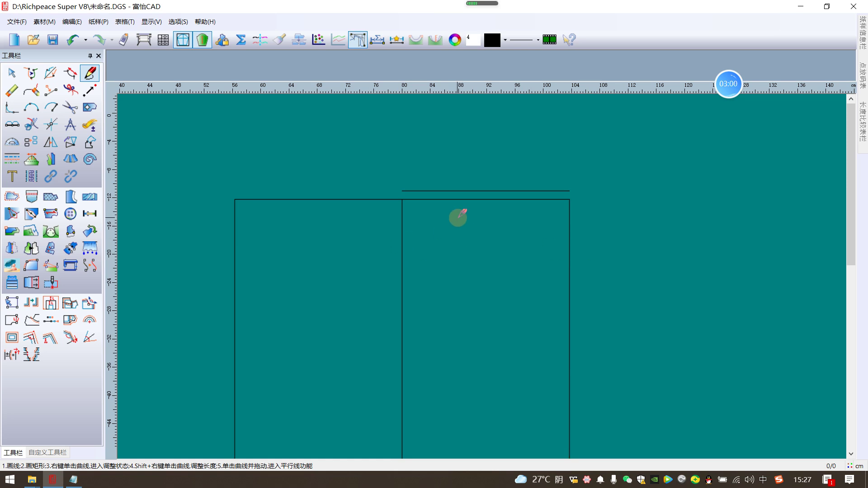
Draw a cross line from 25 down the left edge across to the right edge.
scroll(484, 271, down, 2)
scroll(406, 244, up, 1)
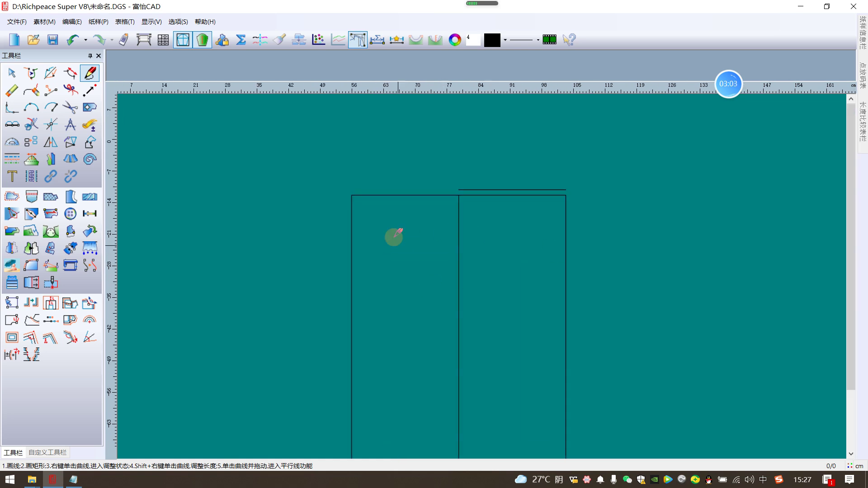
click(356, 212)
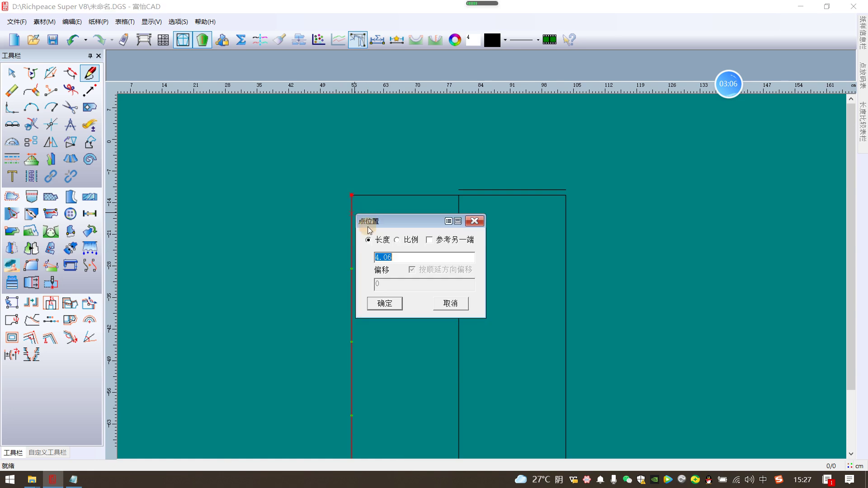
drag(394, 226, 210, 126)
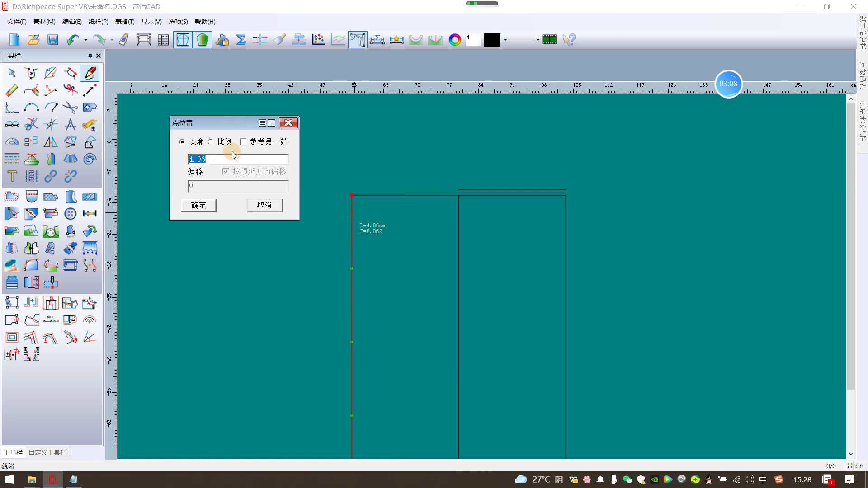
text(25)
click(197, 204)
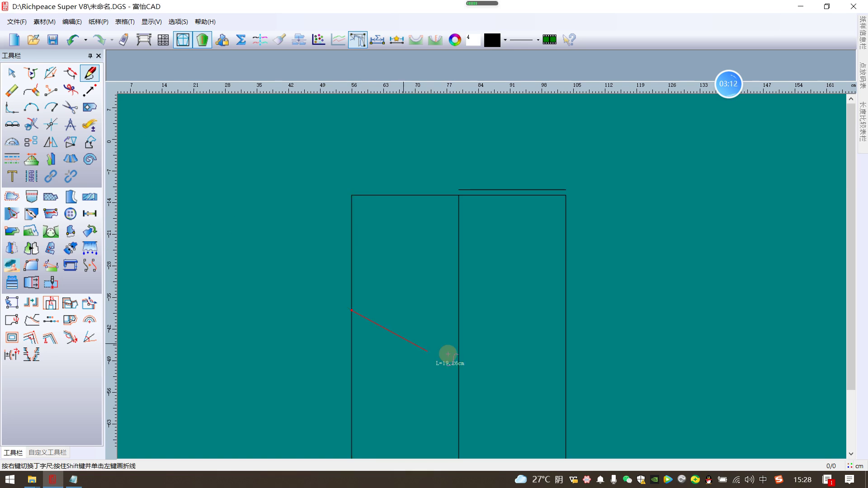
click(566, 310)
scroll(452, 313, down, 1)
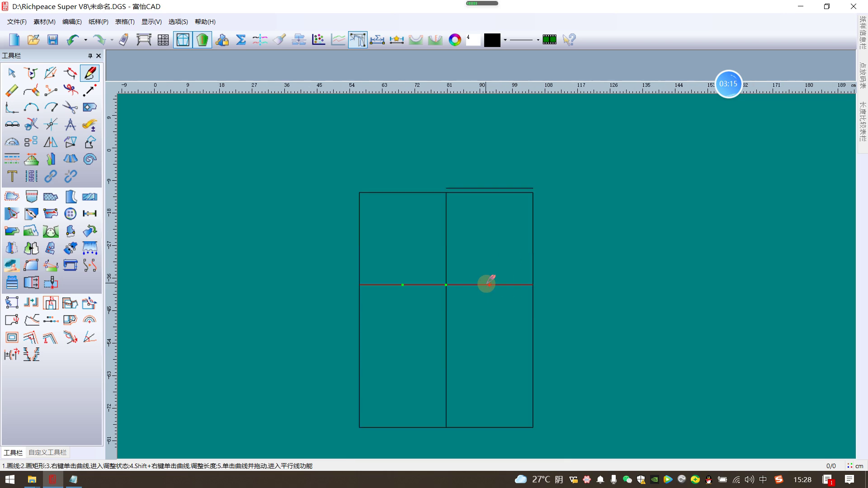
Add a full-width cross line starting 8.5 along the left edge.
click(361, 207)
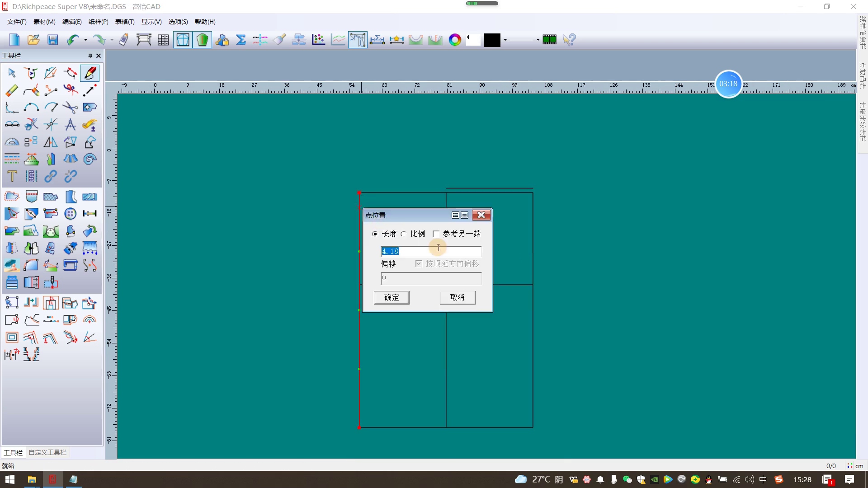
text(8)
text(.5)
click(392, 297)
click(531, 339)
right_click(533, 336)
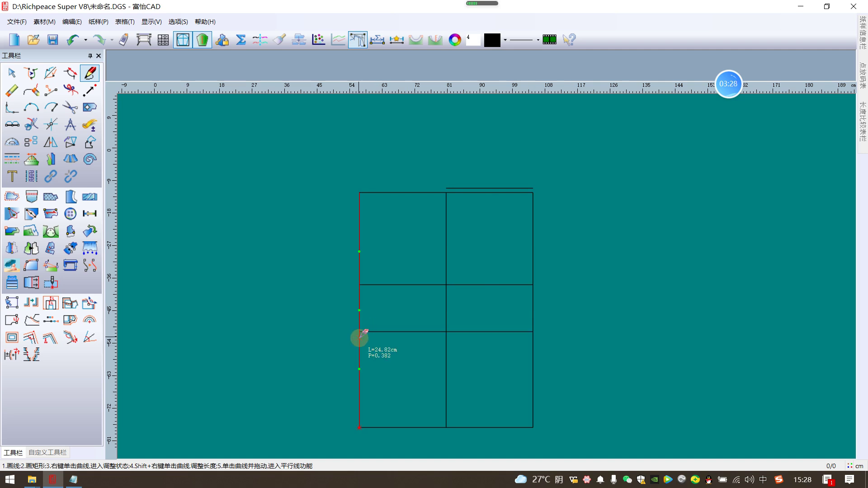
scroll(359, 334, up, 3)
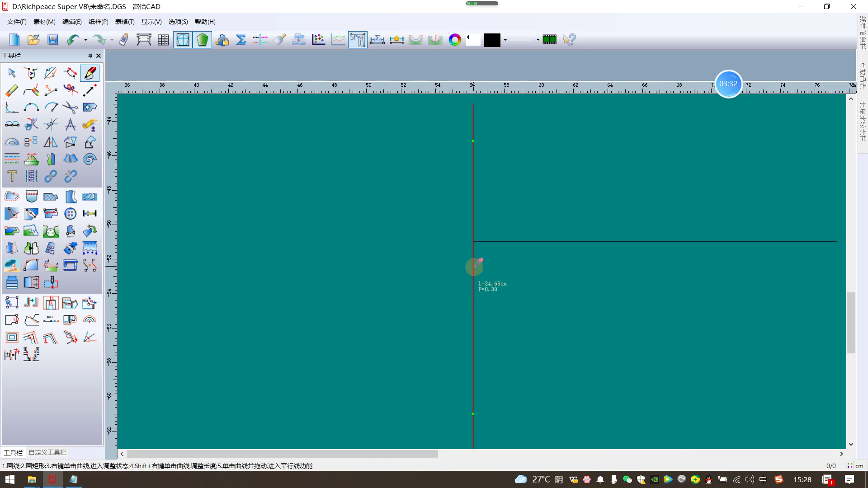
scroll(475, 267, down, 2)
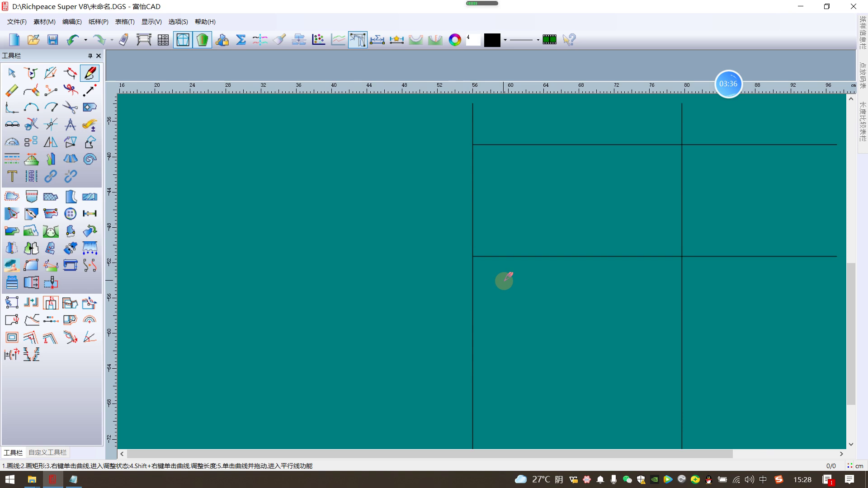
Add another full-width cross line starting 18 along the left edge.
click(479, 280)
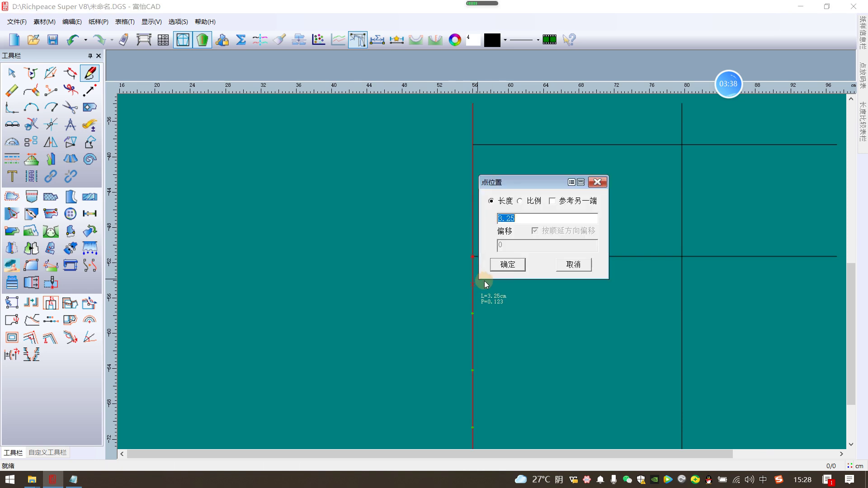
drag(520, 173, 631, 167)
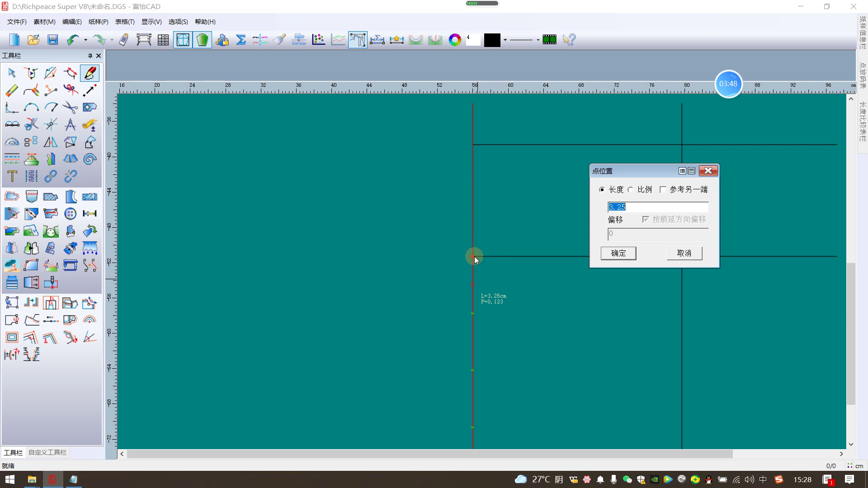
text(1)
text(8)
click(617, 252)
scroll(525, 277, down, 4)
click(540, 282)
right_click(541, 281)
scroll(486, 278, up, 2)
scroll(503, 296, up, 2)
scroll(470, 269, down, 3)
scroll(468, 271, up, 3)
scroll(457, 271, up, 2)
click(281, 175)
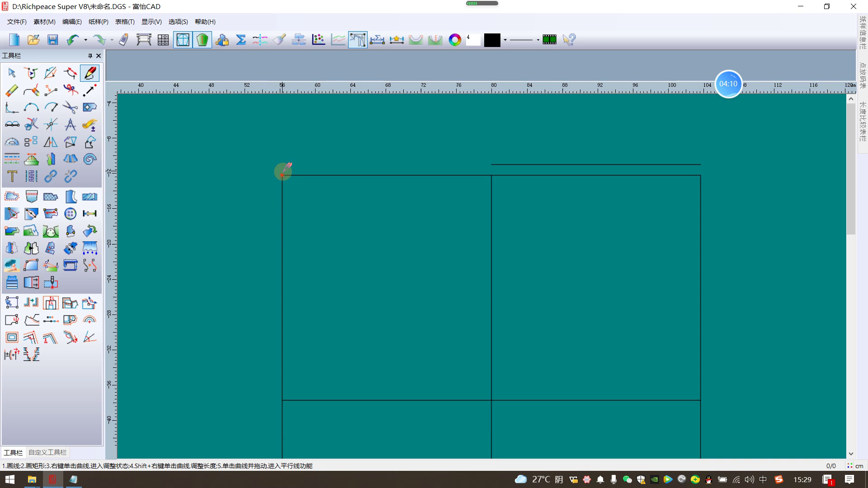
Drag a rectangle inward from the top-left corner and size it 7.2 wide by 2 tall.
drag(282, 174, 330, 209)
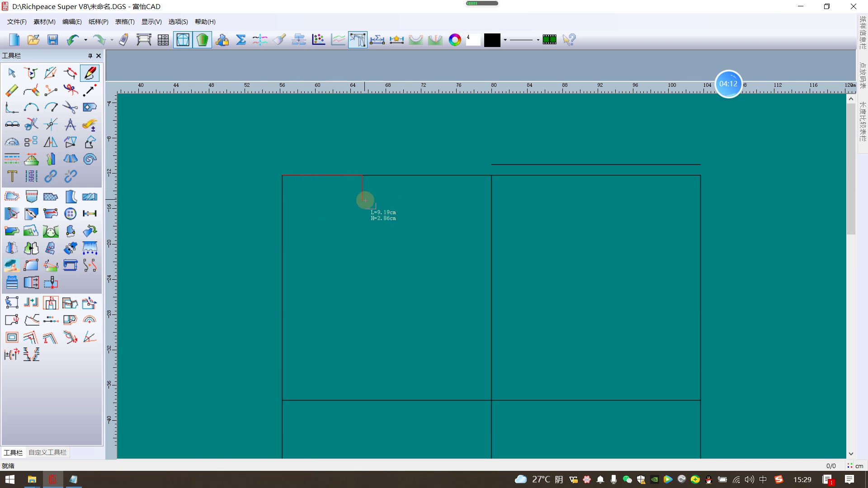
drag(330, 209, 347, 194)
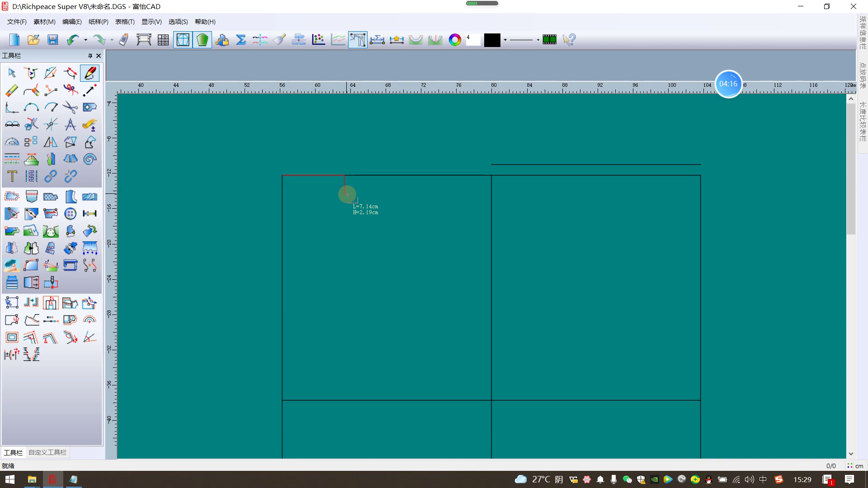
key(shift)
click(348, 194)
text(7)
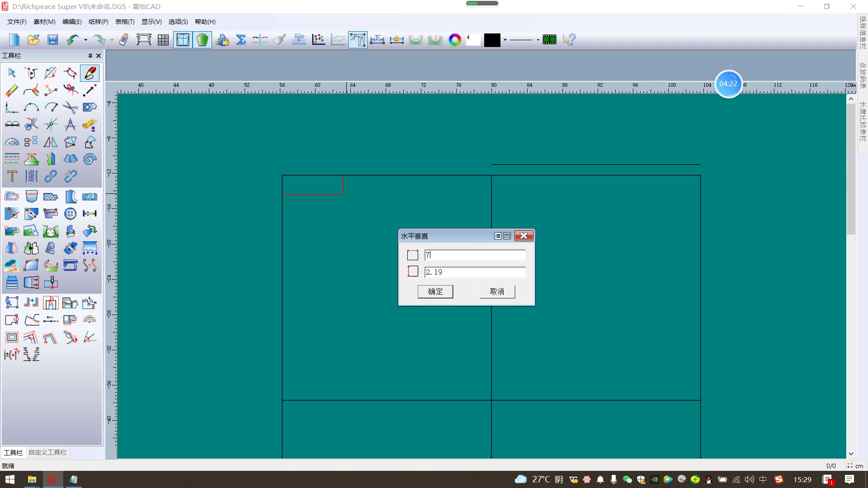
text(.2)
key(Tab)
text(2)
click(417, 291)
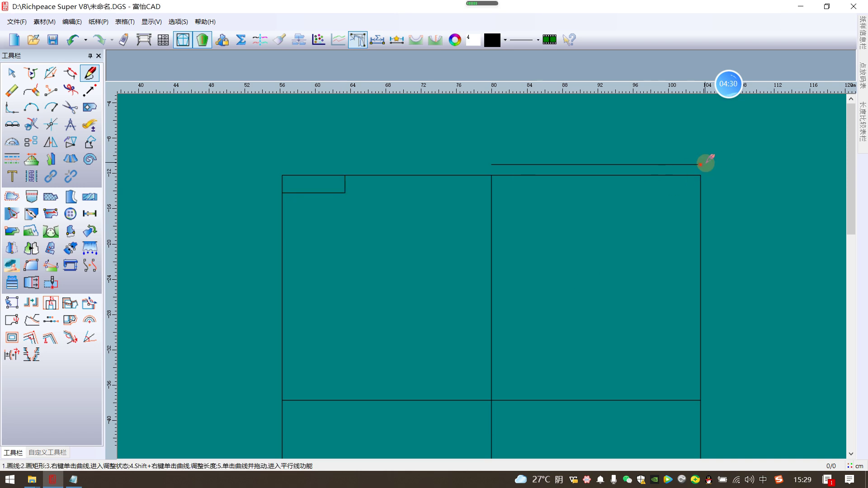
Drag a rectangle from the top-right corner and size it 7.2 wide by 7.6 tall.
drag(701, 164, 663, 214)
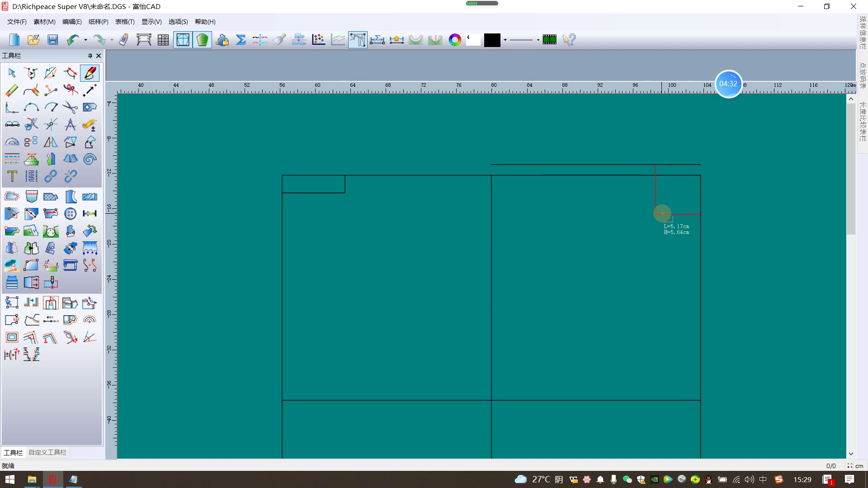
right_click(662, 213)
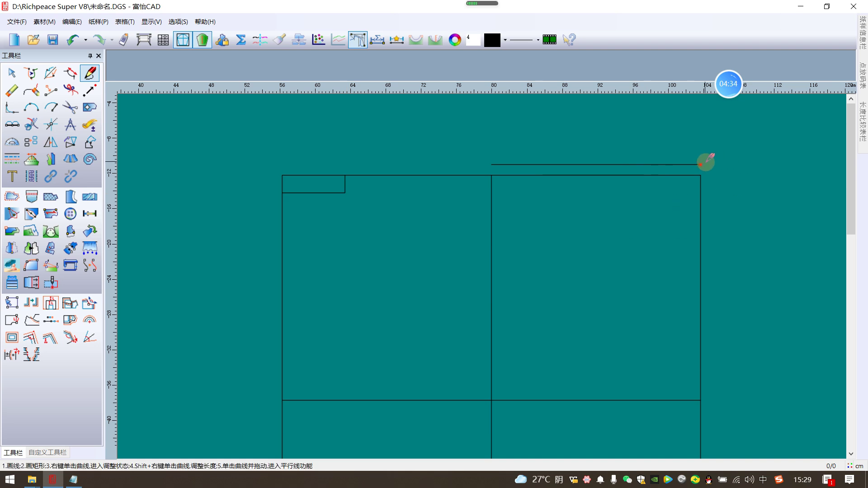
drag(701, 164, 661, 205)
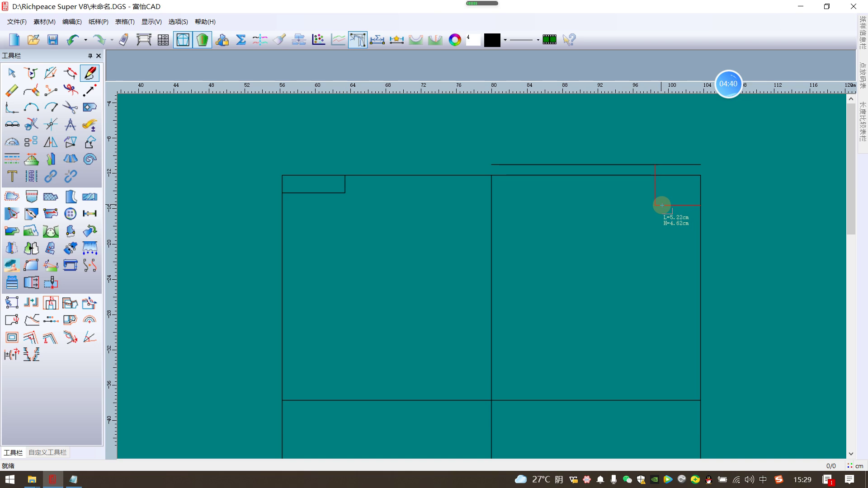
click(662, 205)
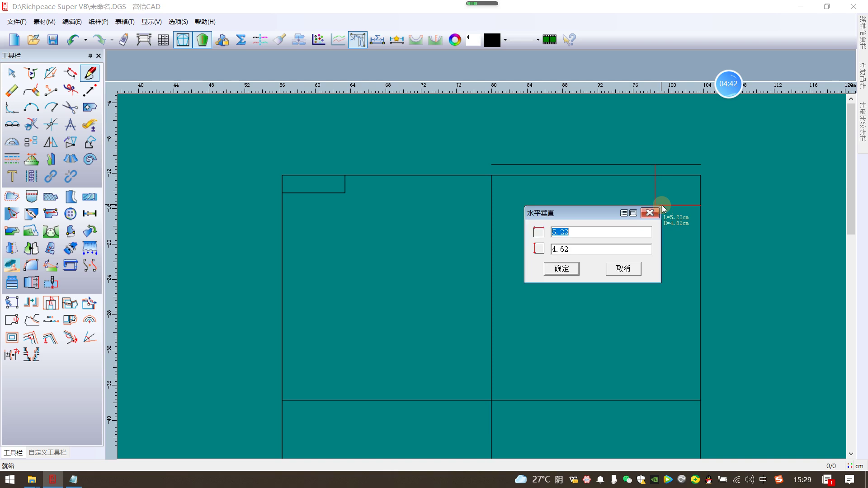
drag(601, 213, 462, 187)
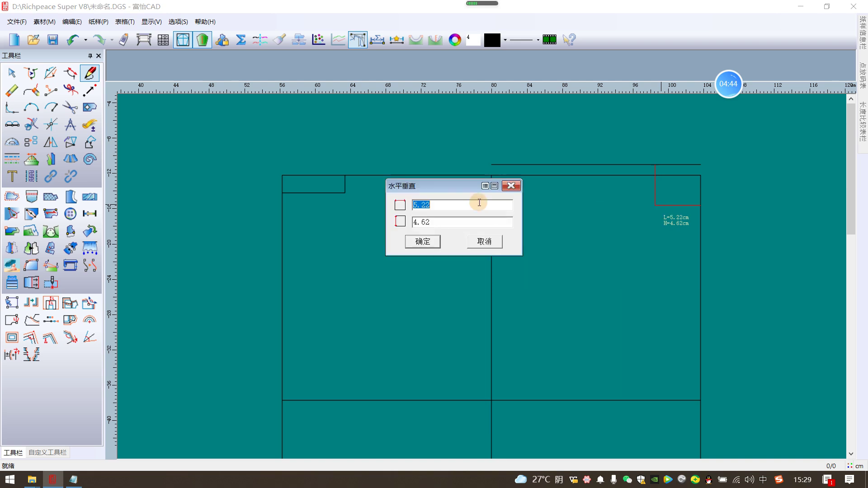
text(7.2)
key(Tab)
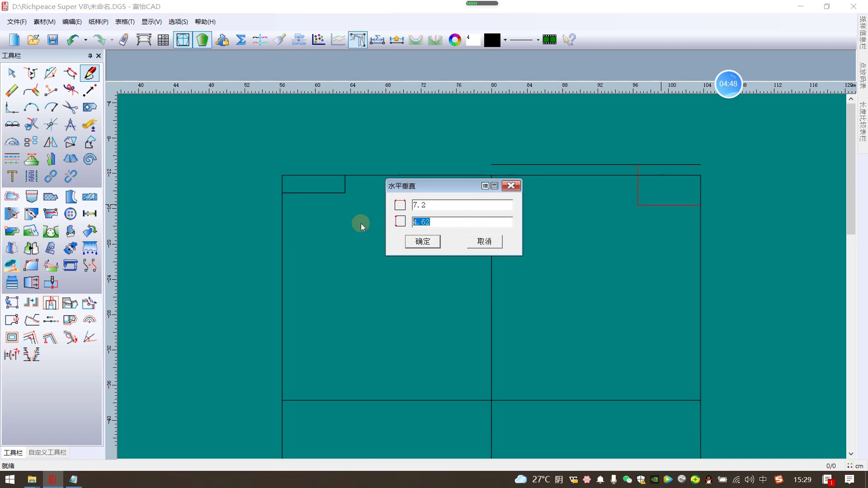
text(7.6)
click(404, 243)
scroll(481, 271, down, 1)
scroll(490, 306, down, 4)
scroll(490, 283, up, 3)
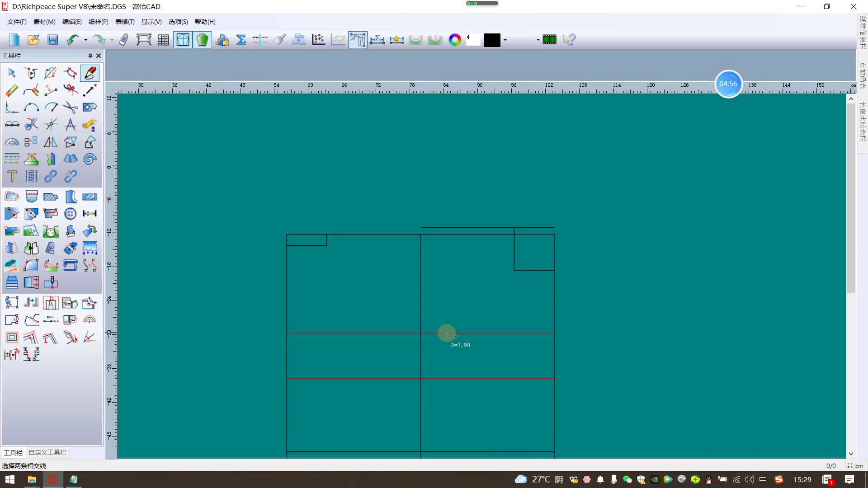
Add a parallel of the cross line bounded by the right panel's left and right verticals.
scroll(473, 354, up, 2)
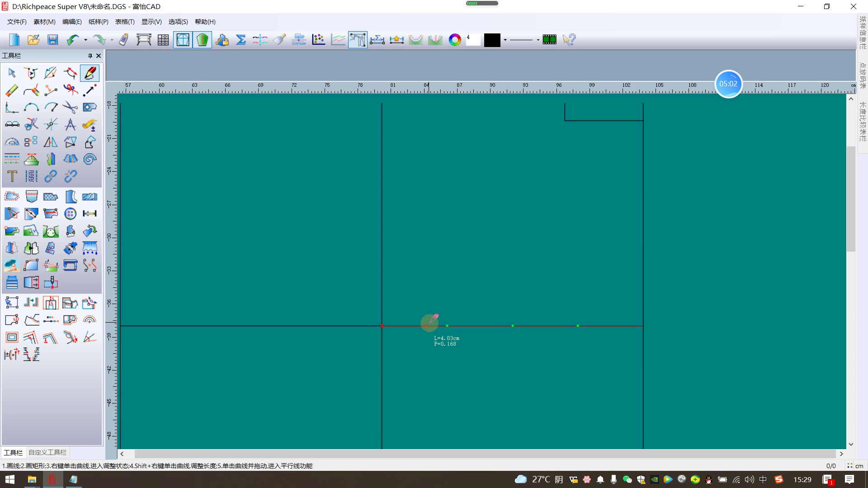
drag(430, 324, 402, 268)
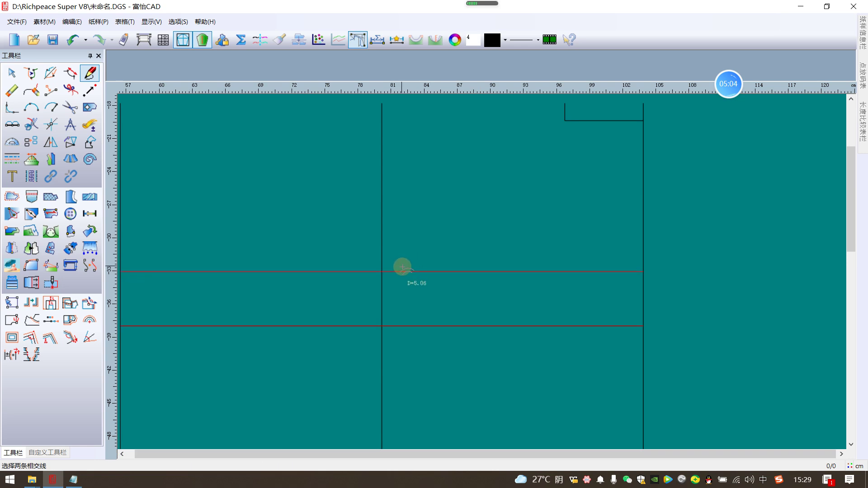
click(385, 270)
click(644, 283)
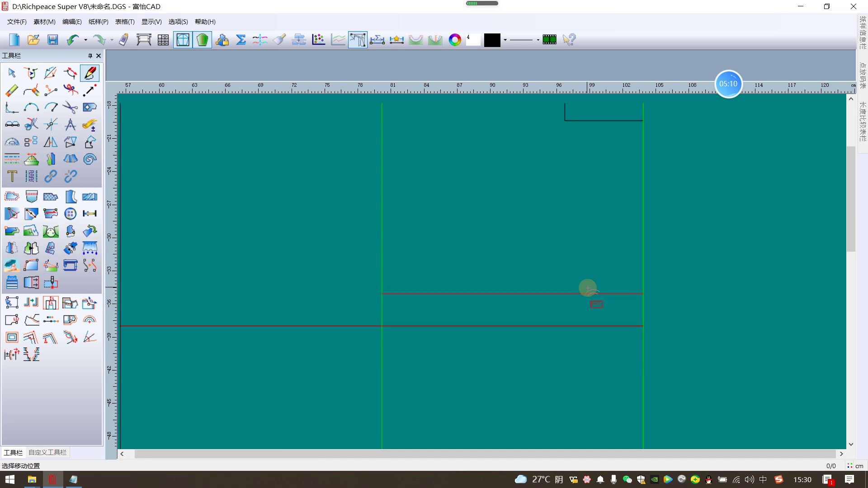
key(Return)
scroll(423, 293, down, 3)
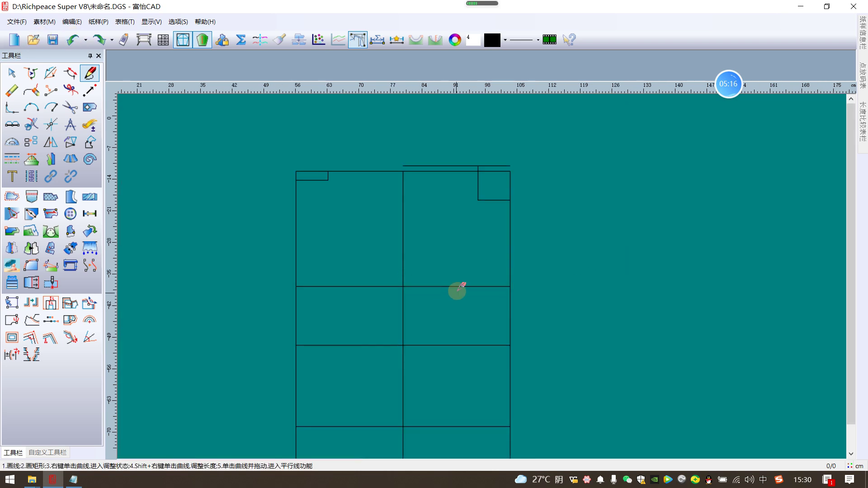
Offset the cross line 2 above, bounded by the centre vertical and right edge.
scroll(454, 285, up, 3)
drag(449, 276, 447, 215)
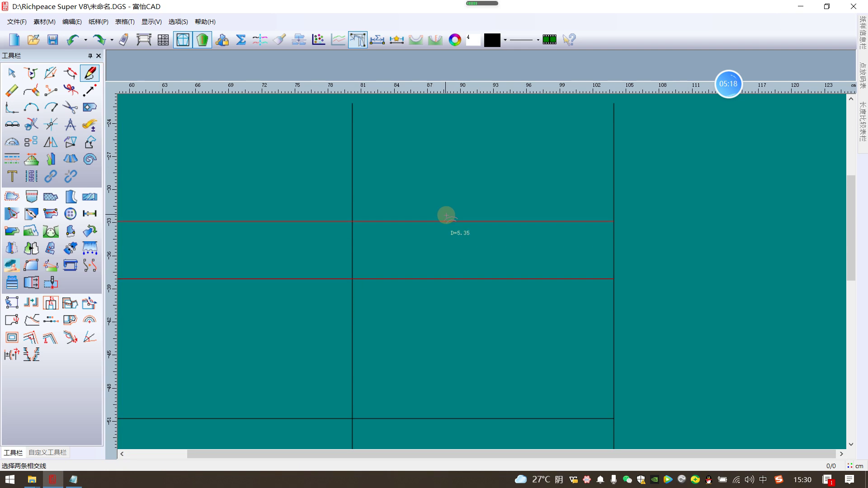
right_click(448, 233)
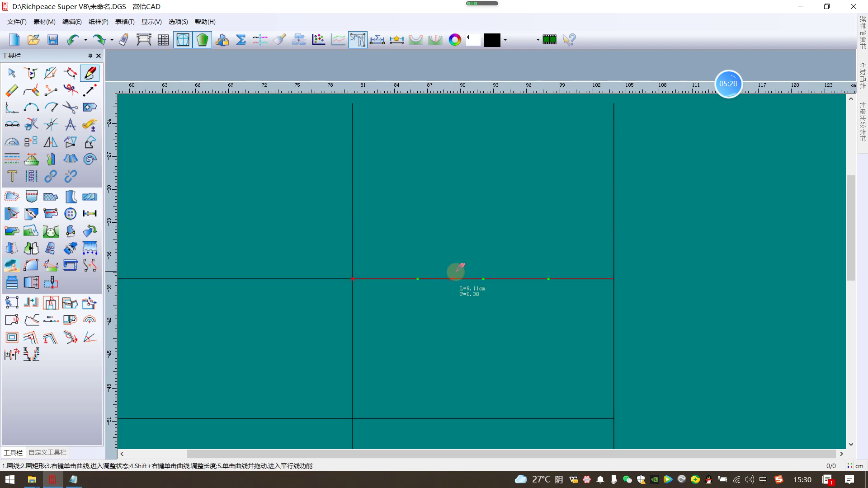
drag(455, 276, 455, 232)
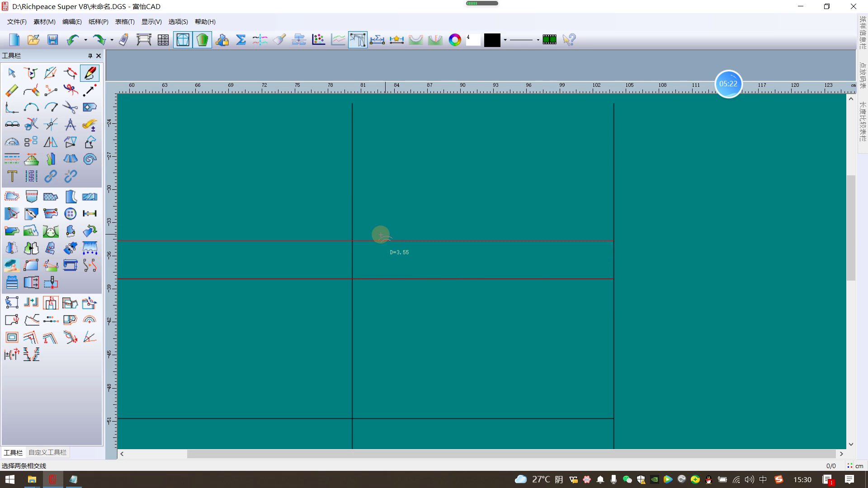
click(353, 237)
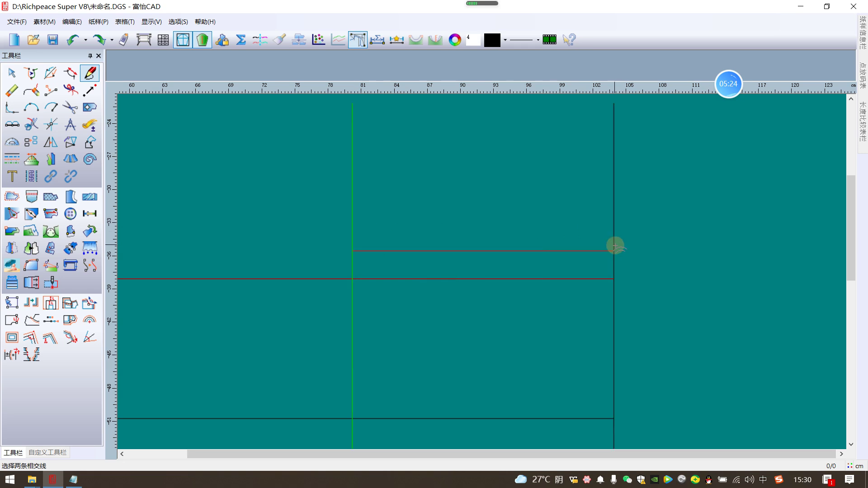
click(612, 245)
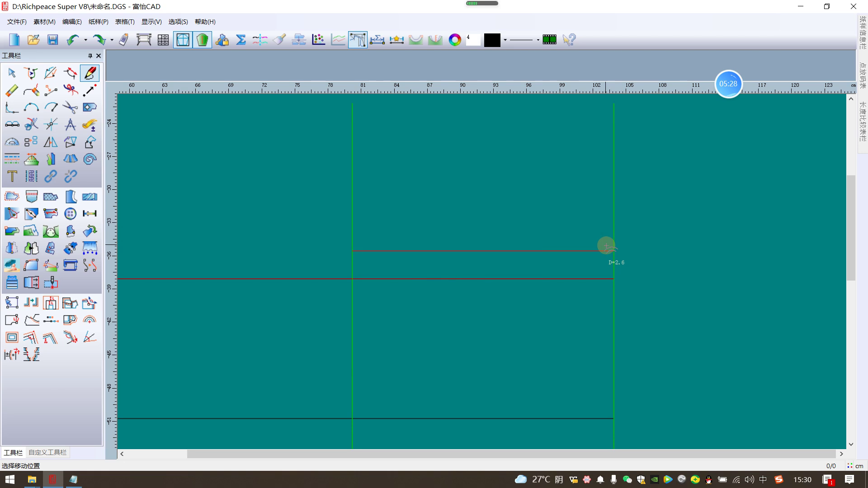
text(2)
key(Return)
scroll(483, 271, down, 2)
scroll(482, 271, down, 3)
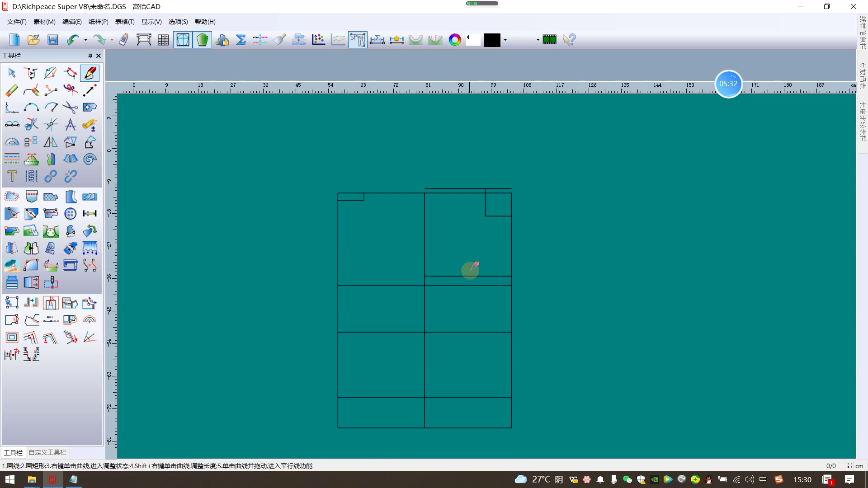
scroll(467, 269, up, 2)
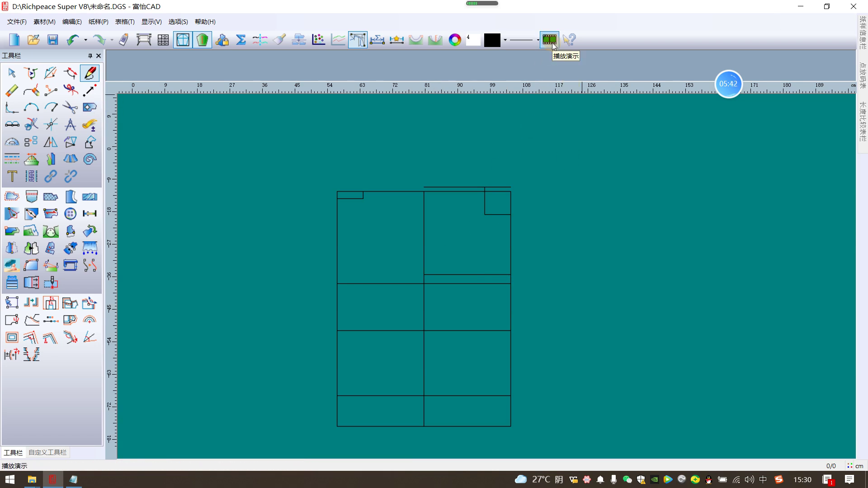
click(552, 44)
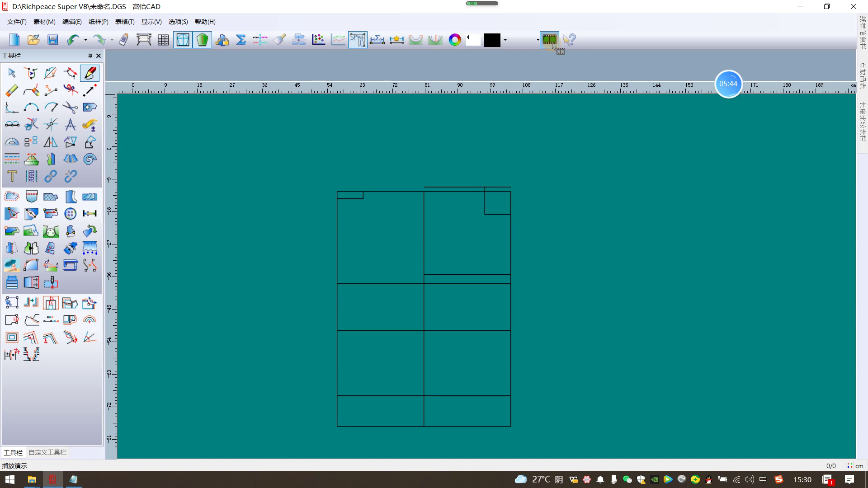
click(17, 142)
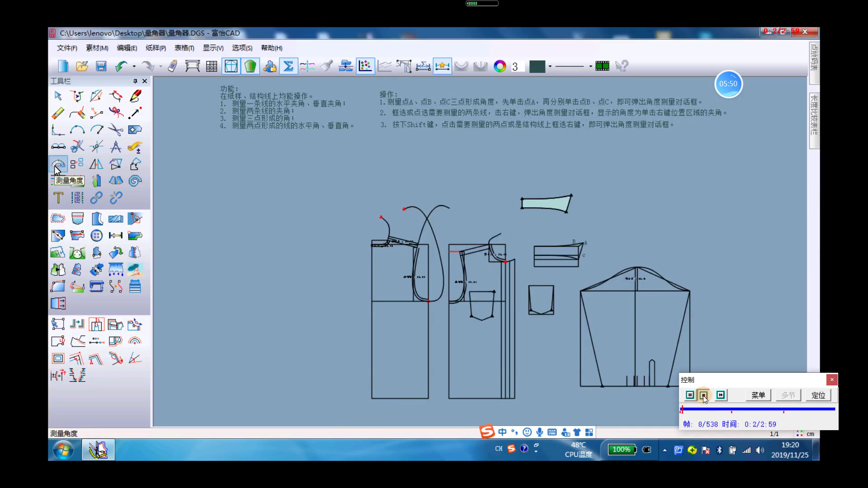
click(703, 395)
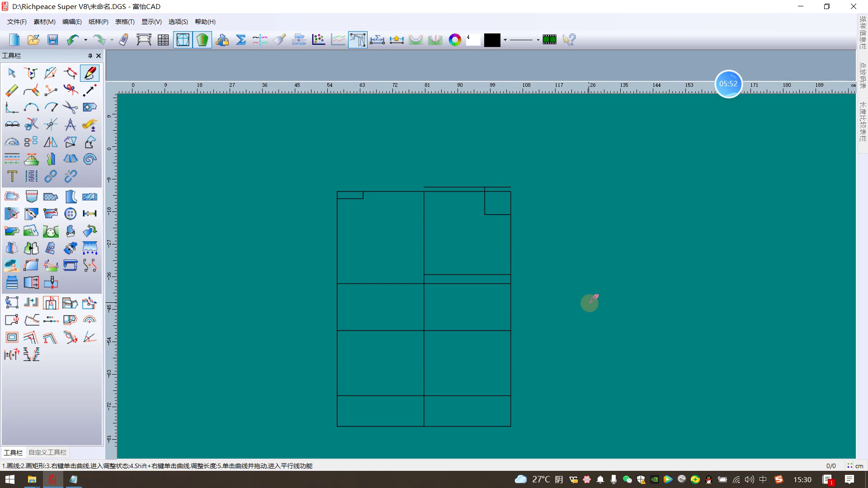